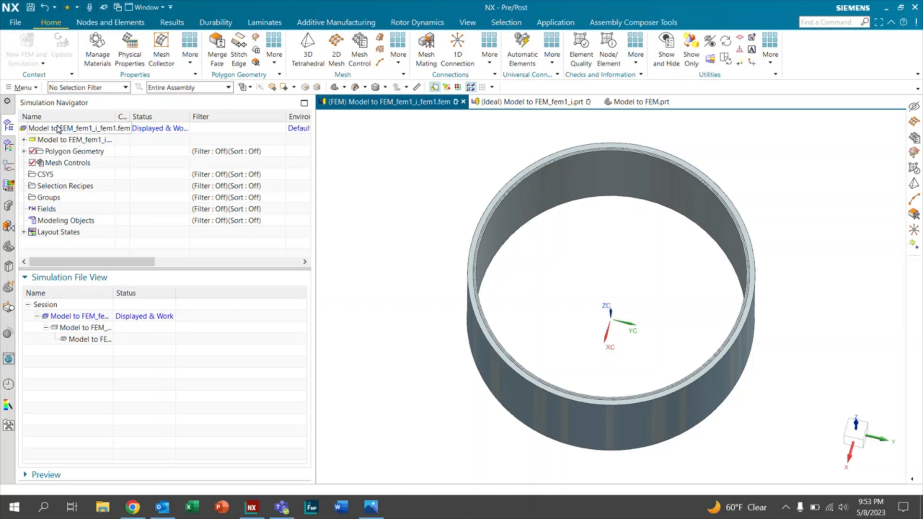
# Step: Edit the FEM file, enable Edit Bodies to Use, and set Bodies to Use to None
pyautogui.rightClick(56, 129)
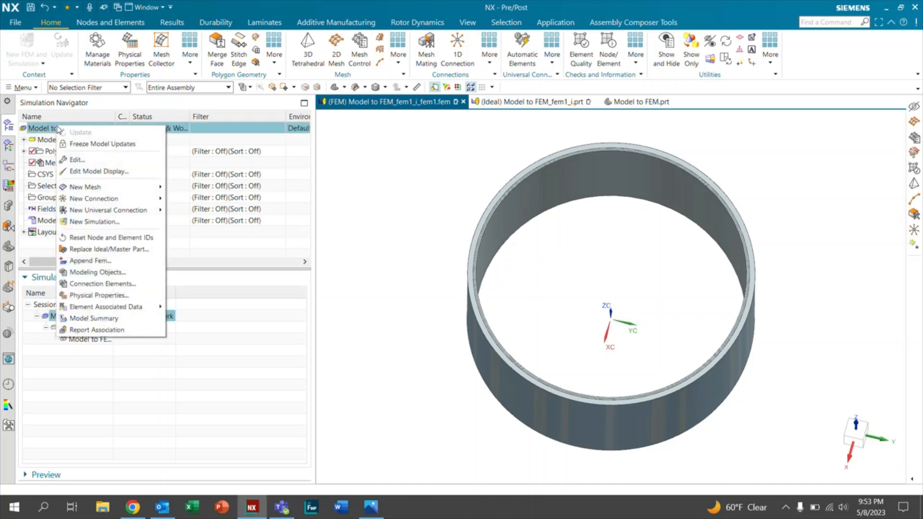
pyautogui.click(80, 159)
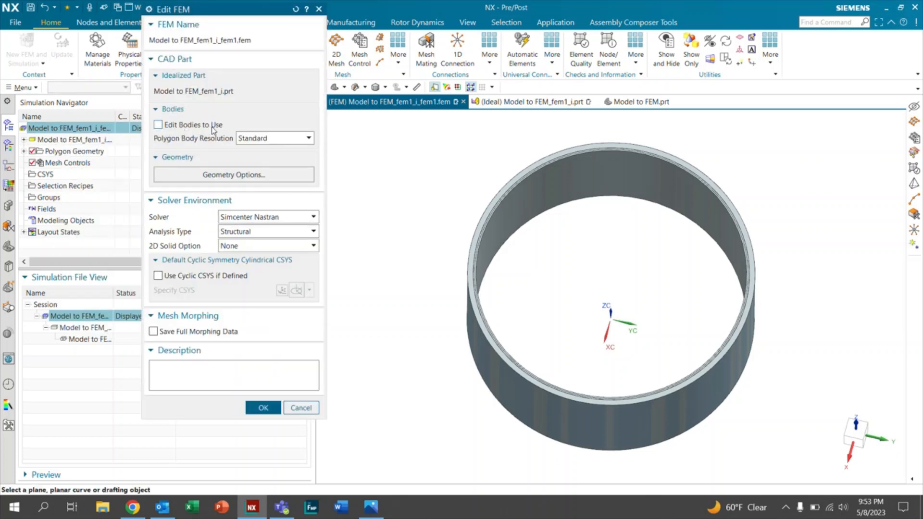
pyautogui.click(158, 125)
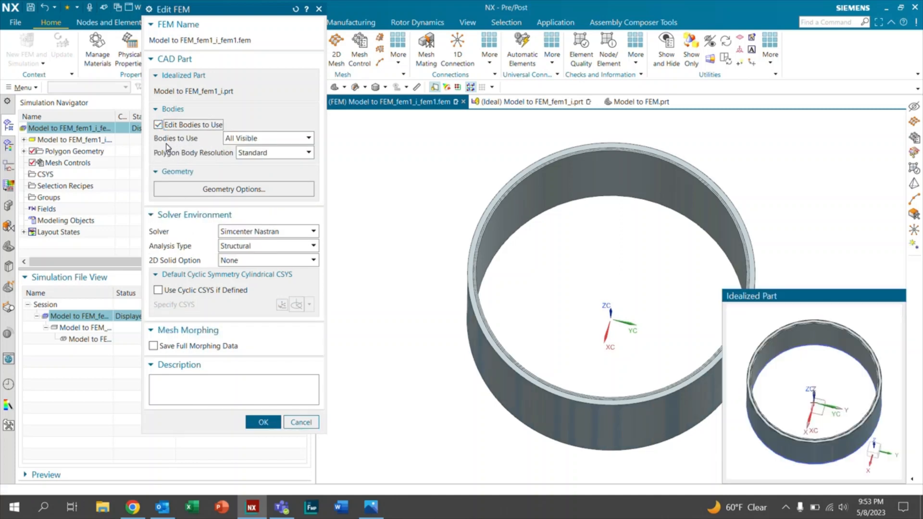
pyautogui.click(247, 141)
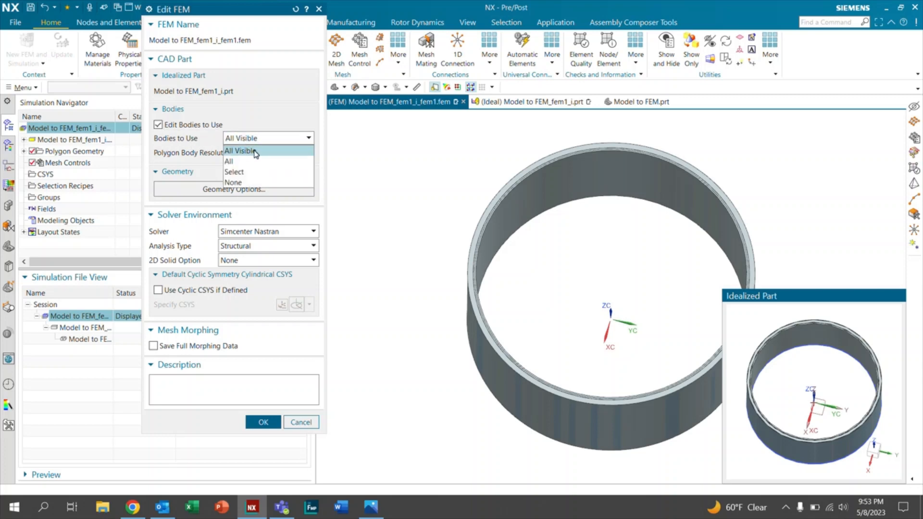
pyautogui.click(243, 183)
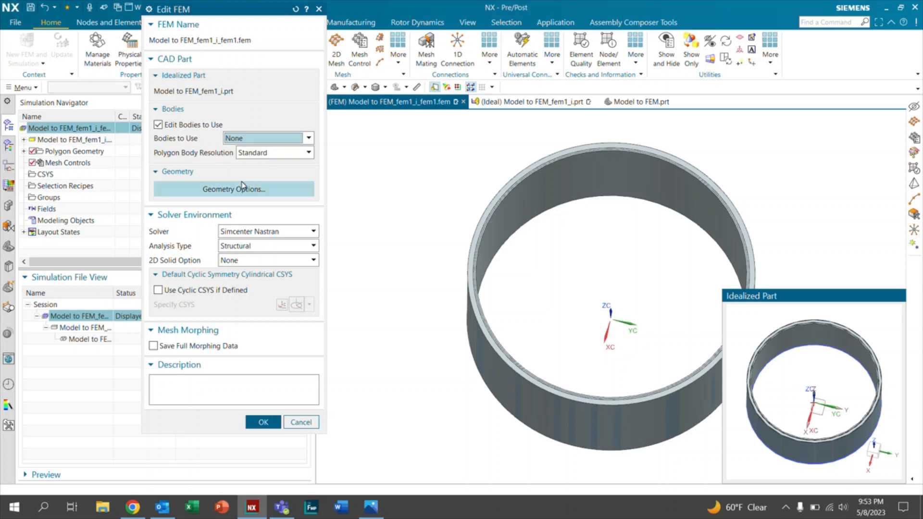
pyautogui.click(260, 423)
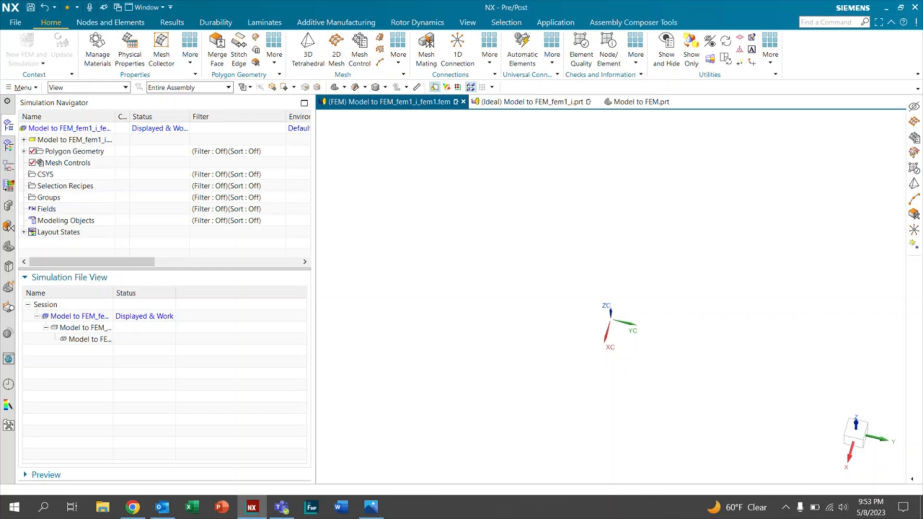
# Step: Edit the FEM file again and set Bodies to Use to All Visible
pyautogui.rightClick(92, 131)
pyautogui.click(109, 164)
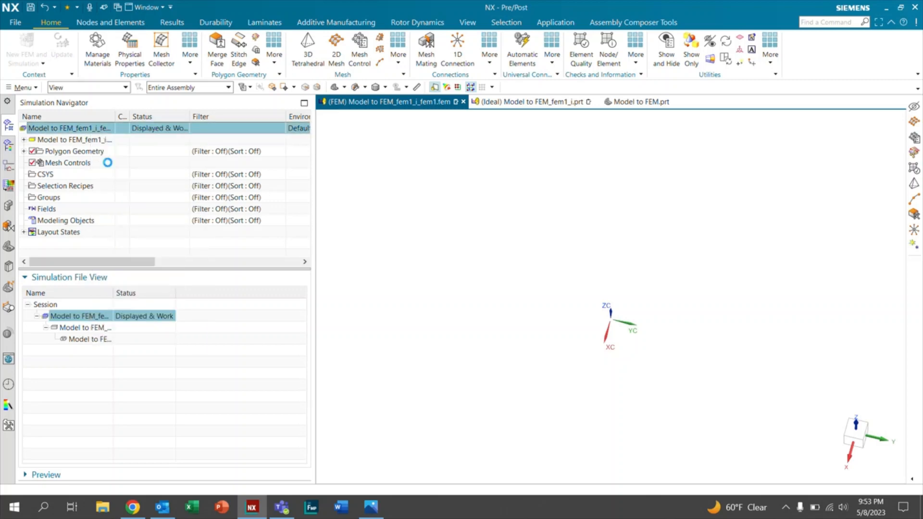
pyautogui.click(158, 124)
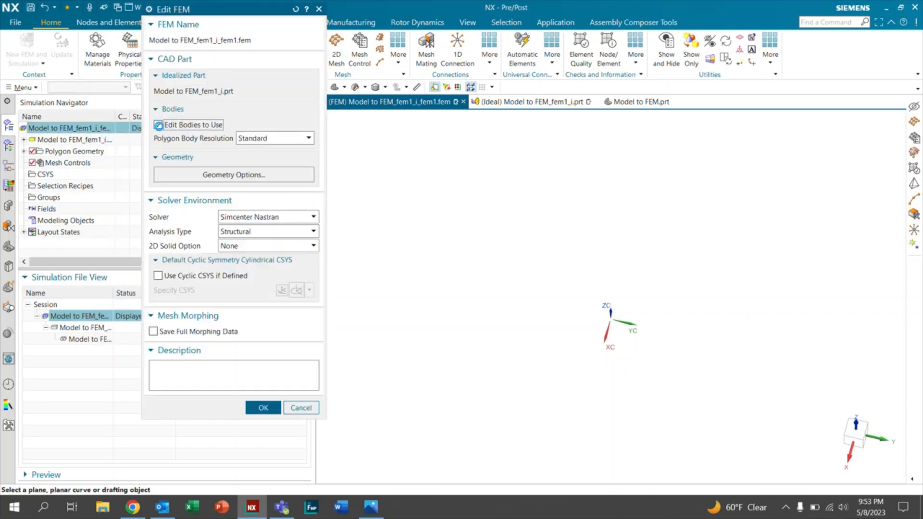
pyautogui.click(245, 138)
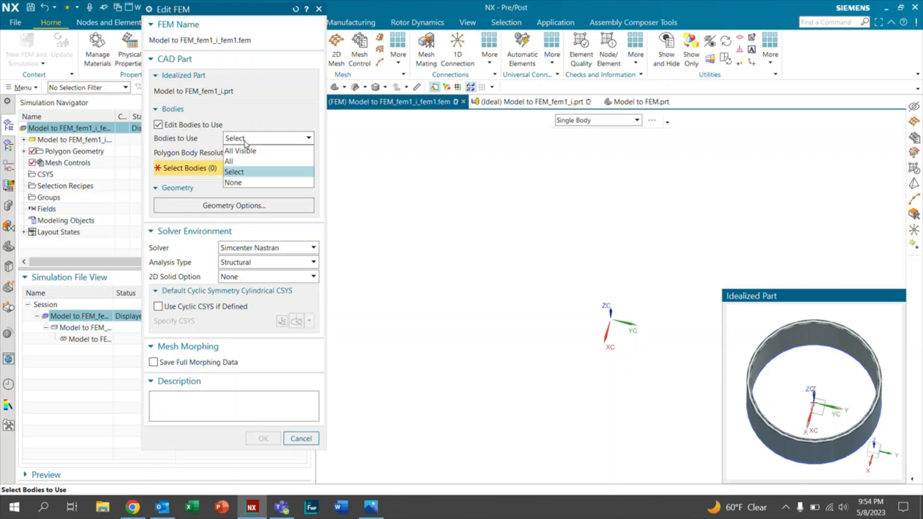
pyautogui.click(246, 149)
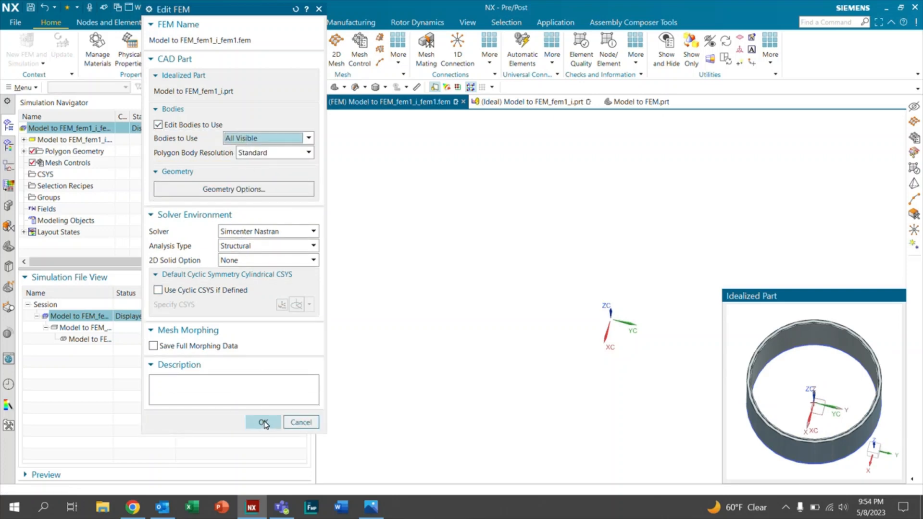
pyautogui.click(263, 423)
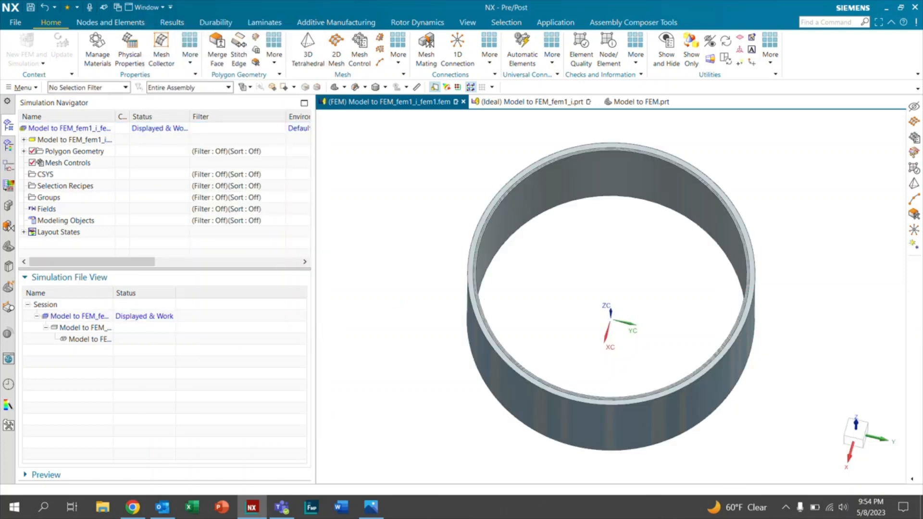
# Step: Switch to the idealized part and hide all of its solid bodies
pyautogui.click(534, 102)
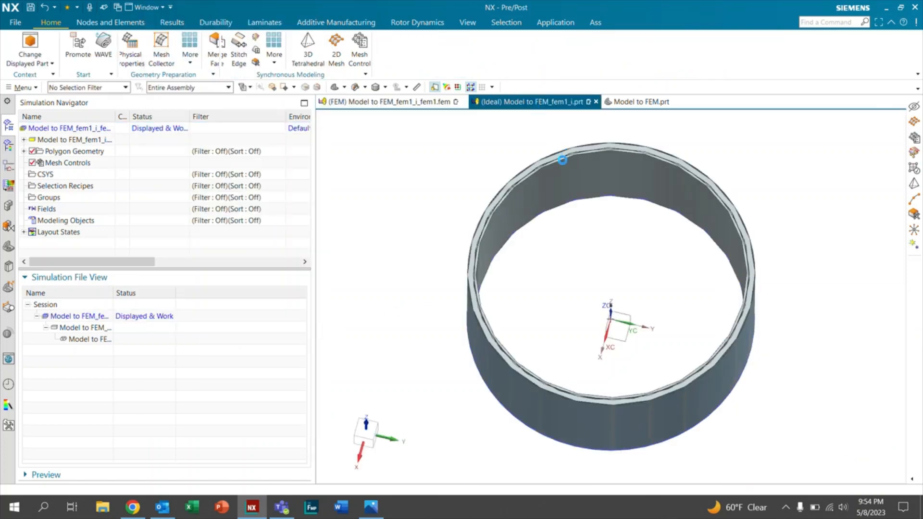
pyautogui.click(409, 102)
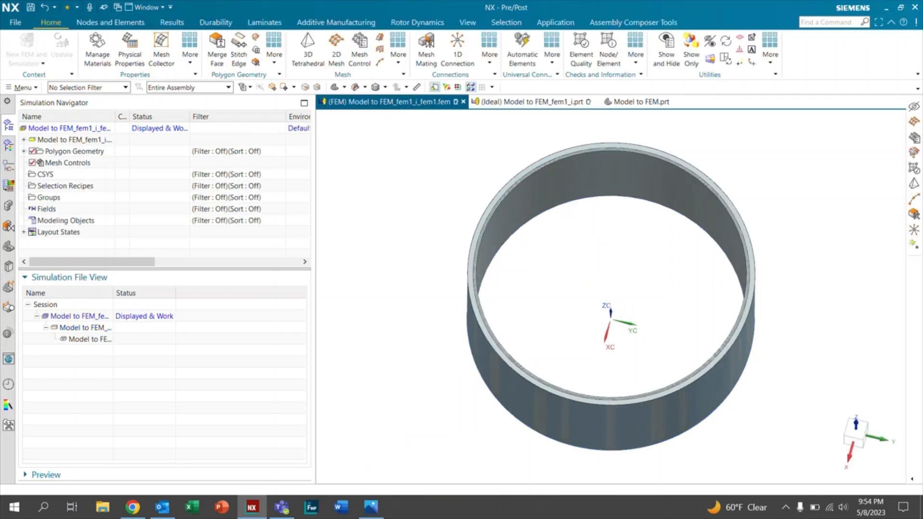
pyautogui.click(532, 102)
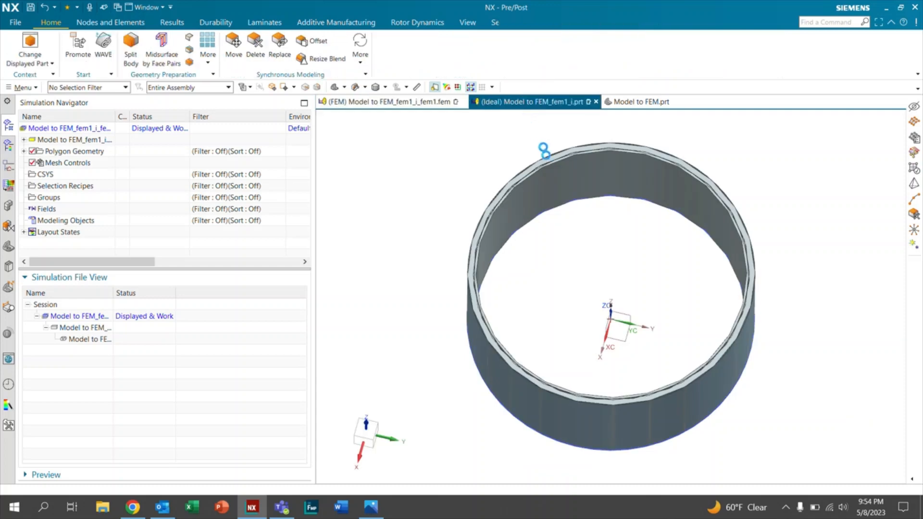
pyautogui.hotkey('ctrl', 'w')
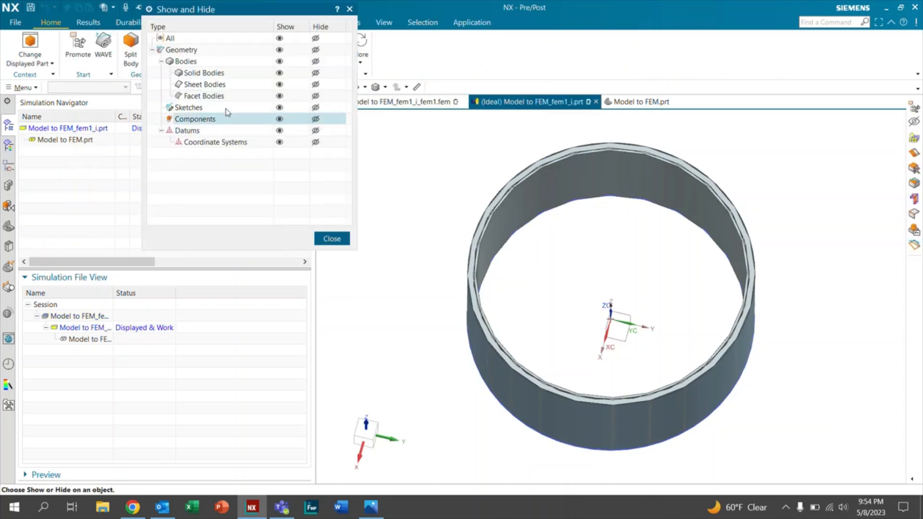
pyautogui.click(315, 73)
pyautogui.click(333, 238)
pyautogui.moveTo(524, 212)
pyautogui.mouseDown(button='middle')
pyautogui.moveTo(516, 196)
pyautogui.moveTo(517, 211)
pyautogui.moveTo(502, 210)
pyautogui.moveTo(523, 208)
pyautogui.mouseUp(button='middle')
# Step: Return to the FEM file, inspect the enlarged idealized part preview in its body selection settings, and cancel the edit
pyautogui.click(376, 102)
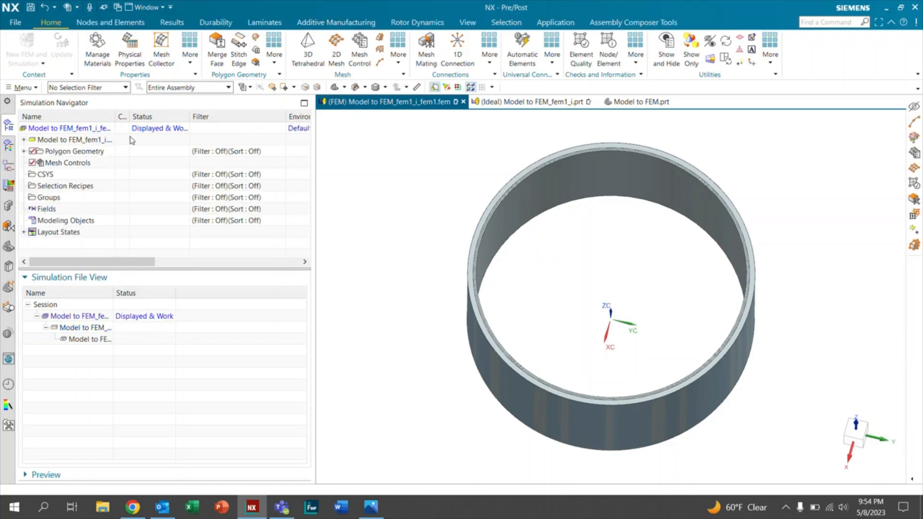
pyautogui.rightClick(85, 128)
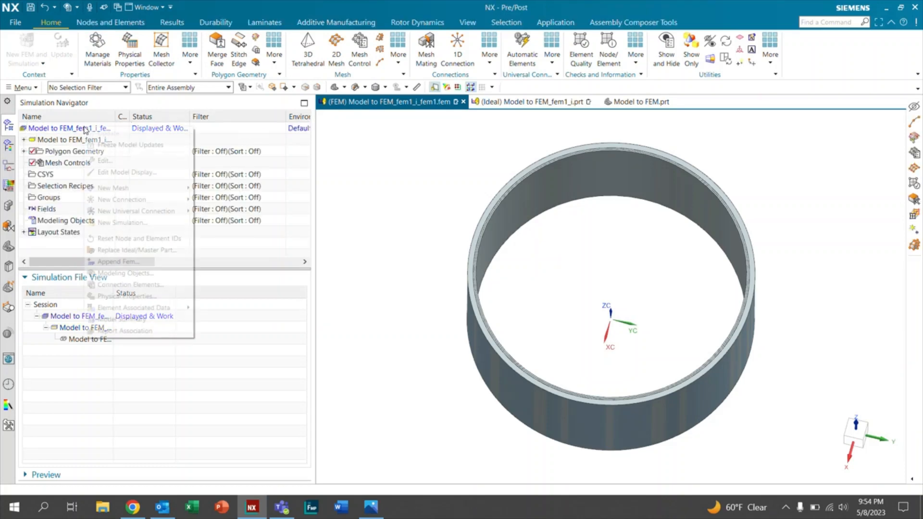
pyautogui.click(101, 161)
pyautogui.click(160, 127)
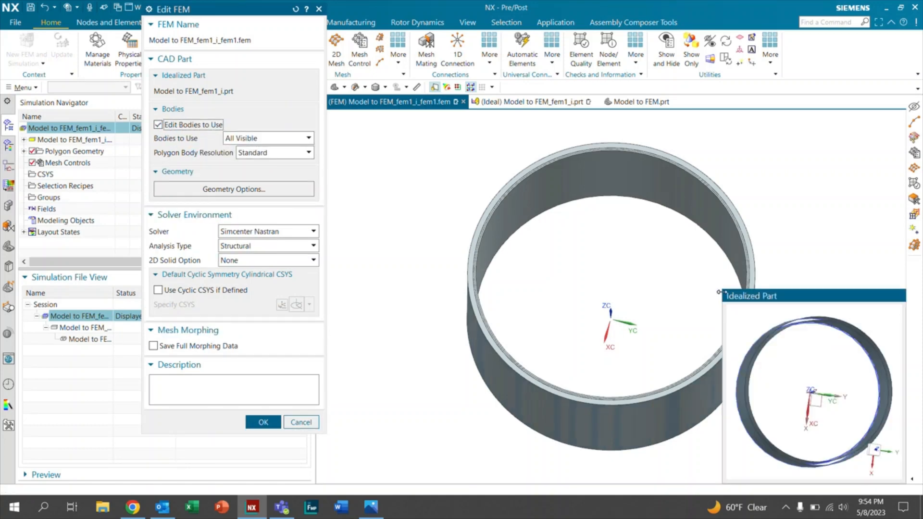
pyautogui.moveTo(719, 291); pyautogui.dragTo(647, 256)
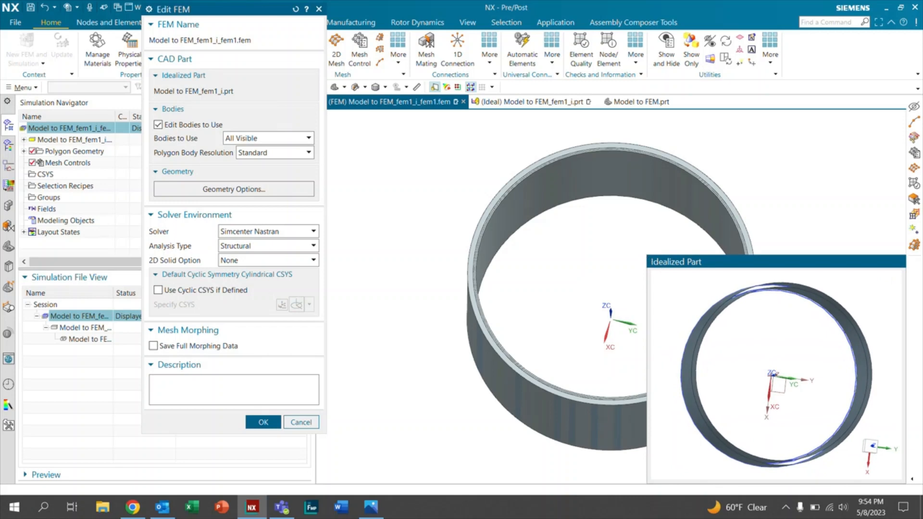
pyautogui.moveTo(775, 379)
pyautogui.mouseDown(button='middle')
pyautogui.moveTo(766, 366)
pyautogui.moveTo(774, 339)
pyautogui.moveTo(789, 355)
pyautogui.moveTo(782, 373)
pyautogui.moveTo(770, 363)
pyautogui.moveTo(789, 385)
pyautogui.mouseUp(button='middle')
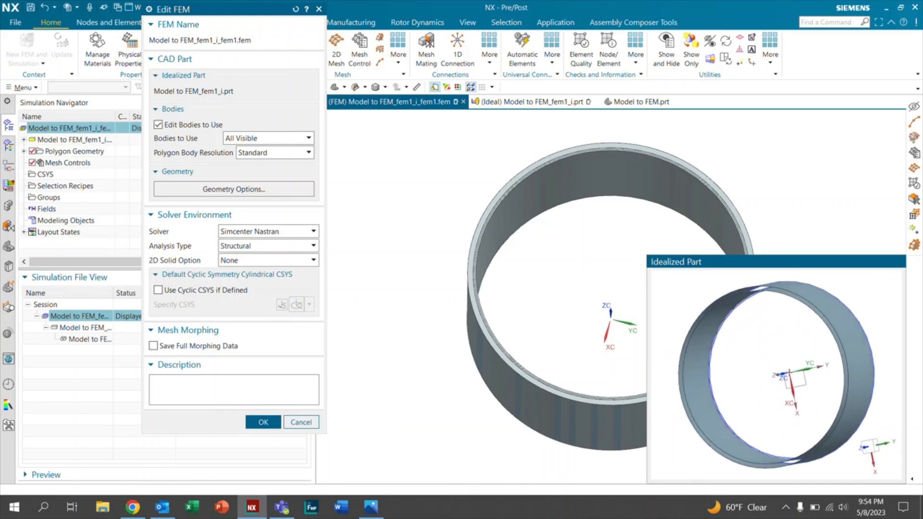
pyautogui.click(300, 423)
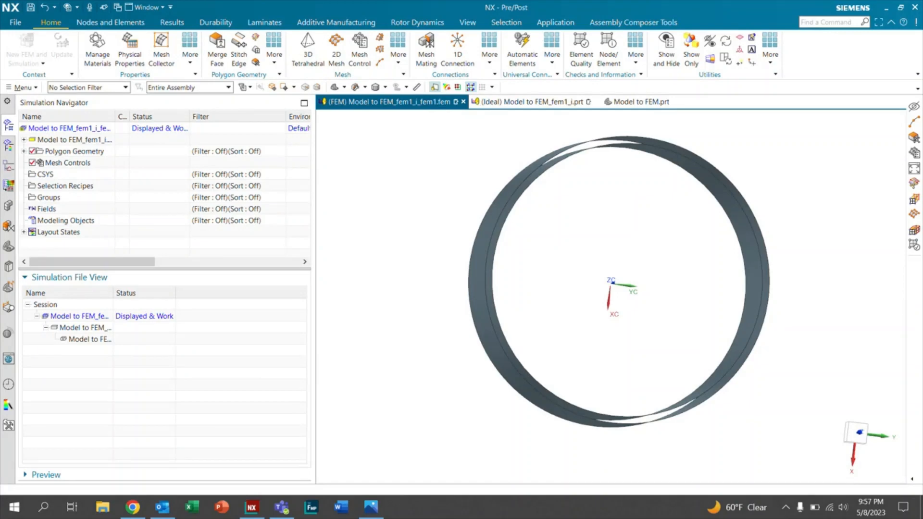
# Step: Turn on the display of every polygon body and rotate the ring to check which bodies the FEM contains
pyautogui.hotkey('ctrl', 'w')
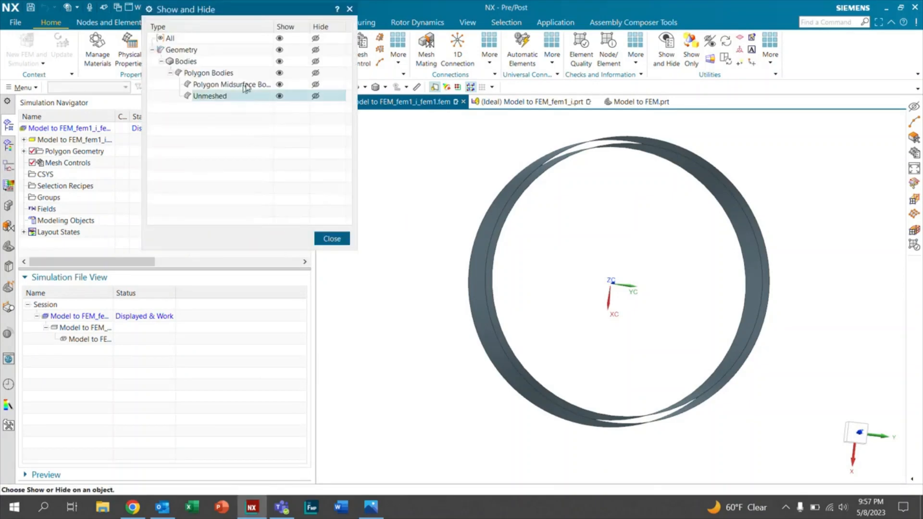
pyautogui.click(279, 74)
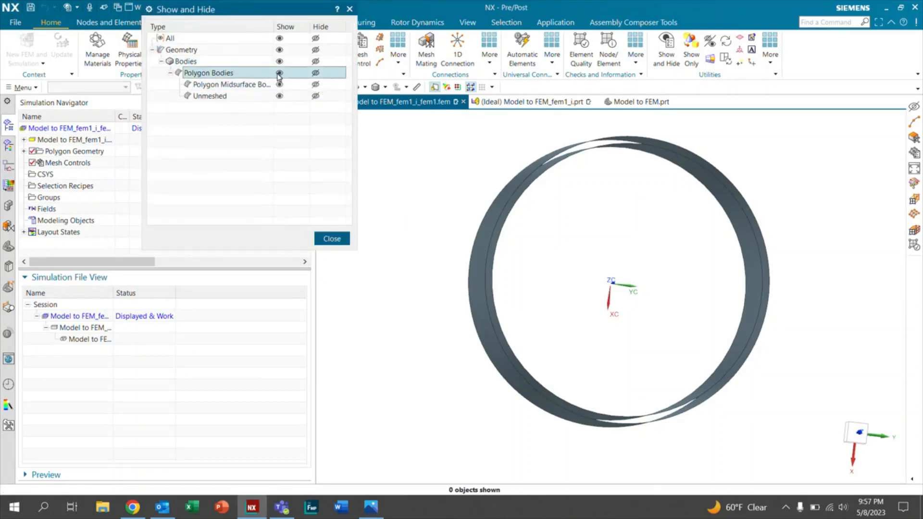
pyautogui.moveTo(577, 278)
pyautogui.mouseDown(button='middle')
pyautogui.moveTo(618, 281)
pyautogui.moveTo(578, 270)
pyautogui.mouseUp(button='middle')
pyautogui.click(340, 240)
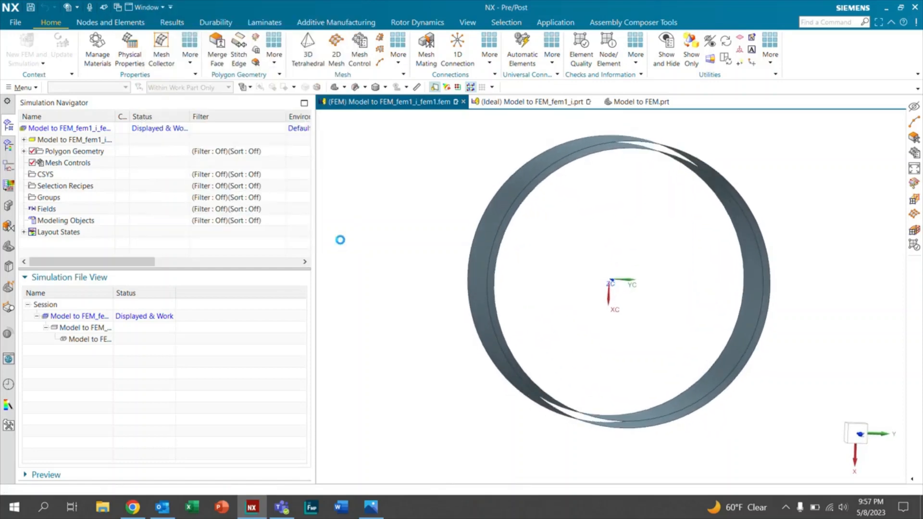
# Step: Edit the FEM file so that Bodies to Use is set to All
pyautogui.rightClick(70, 128)
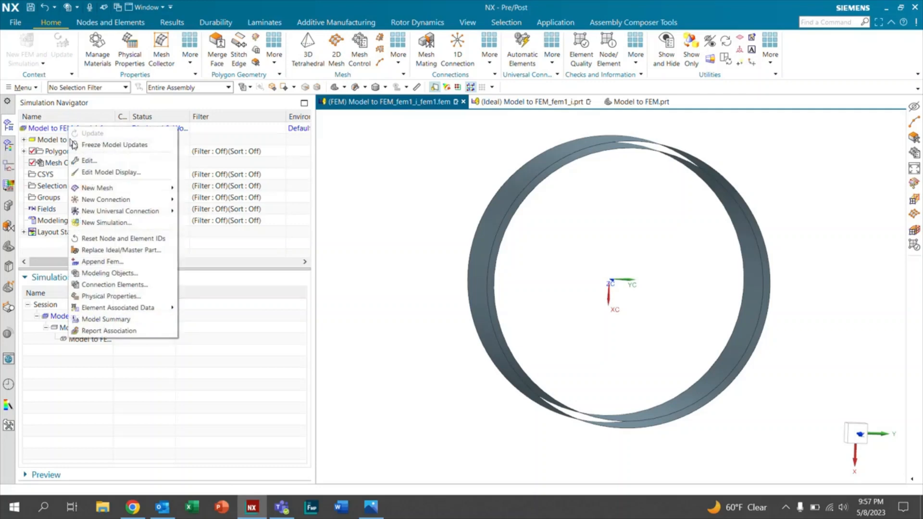
pyautogui.click(87, 160)
pyautogui.click(158, 124)
pyautogui.click(245, 138)
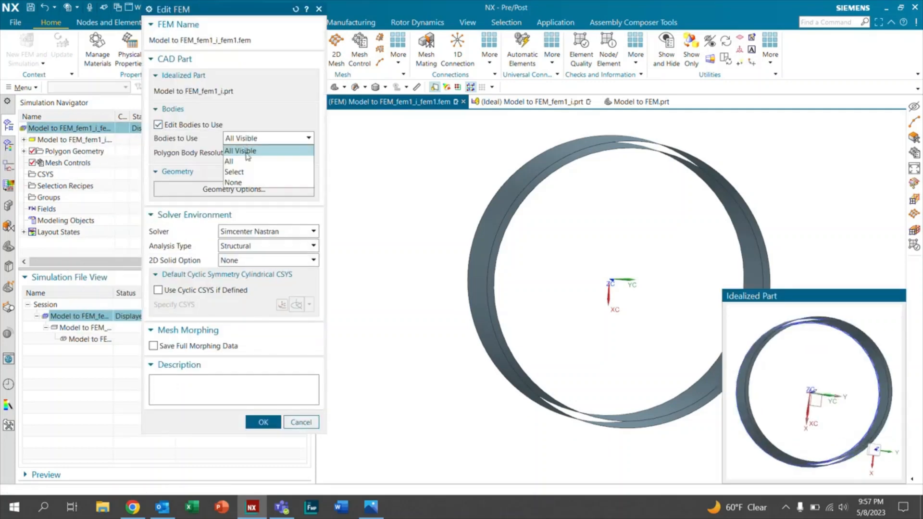
pyautogui.click(245, 161)
pyautogui.click(268, 420)
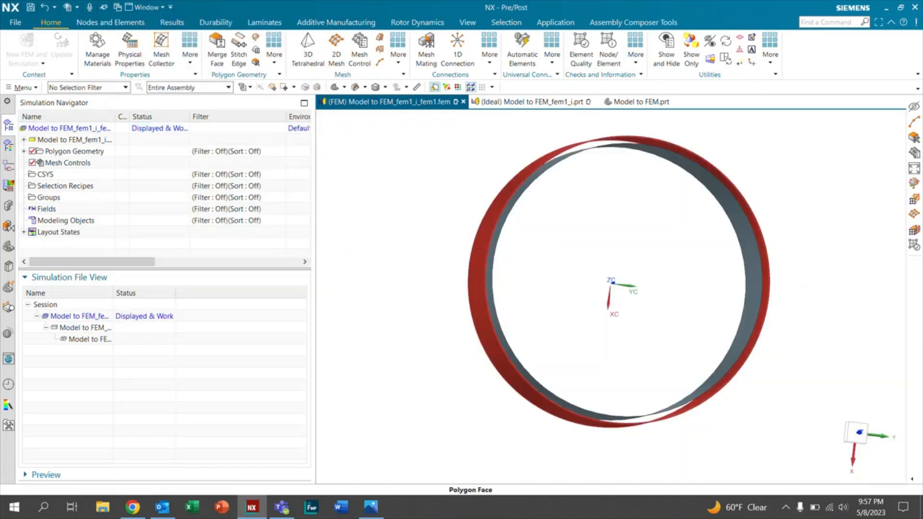
# Step: Show all polygon bodies in the FEM, including the solid ones
pyautogui.moveTo(752, 269)
pyautogui.mouseDown(button='middle')
pyautogui.moveTo(768, 276)
pyautogui.moveTo(772, 297)
pyautogui.moveTo(754, 285)
pyautogui.mouseUp(button='middle')
pyautogui.hotkey('ctrl', 'w')
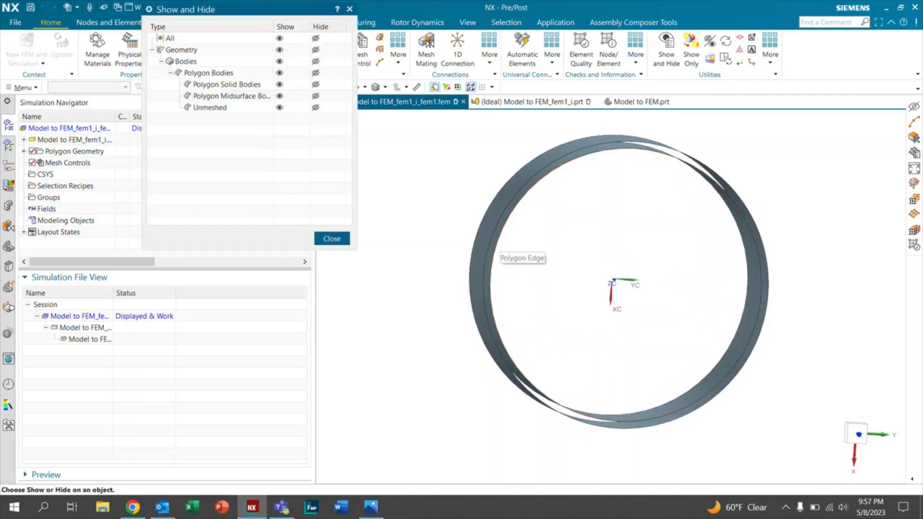
pyautogui.click(279, 72)
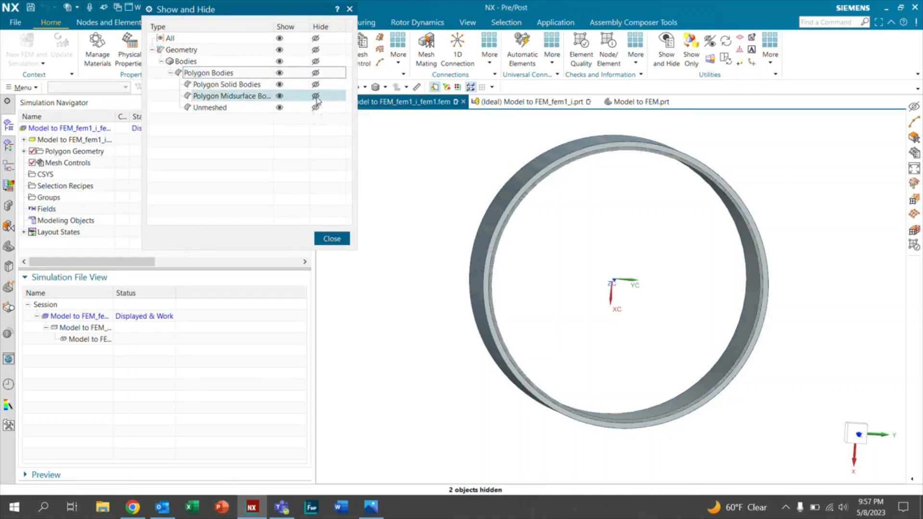
# Step: Hide and show the polygon midsurface bodies, do the same with the polygon solid bodies, and close the visibility settings
pyautogui.click(315, 96)
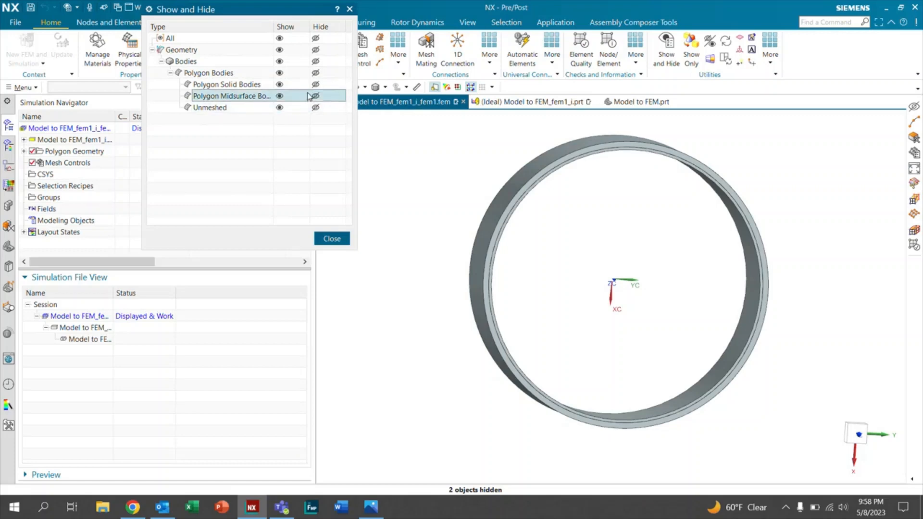
pyautogui.click(281, 96)
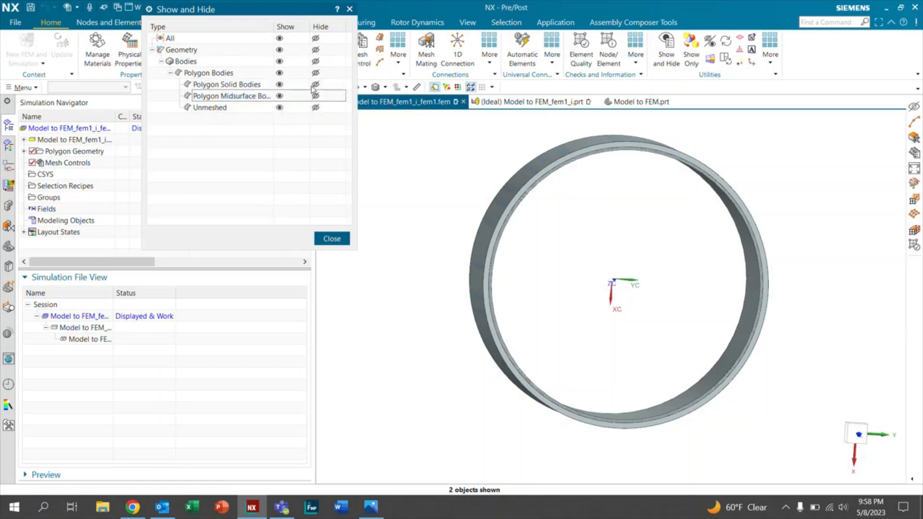
pyautogui.click(315, 85)
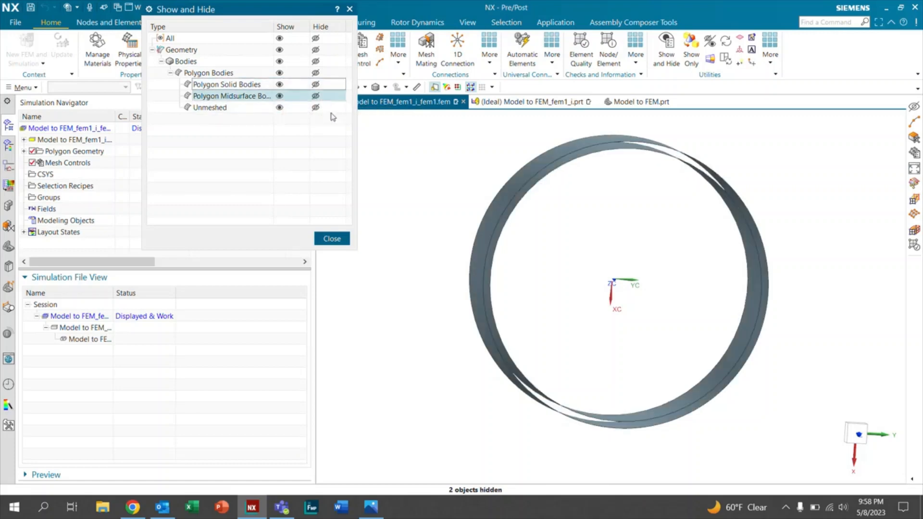
pyautogui.click(280, 72)
pyautogui.click(331, 238)
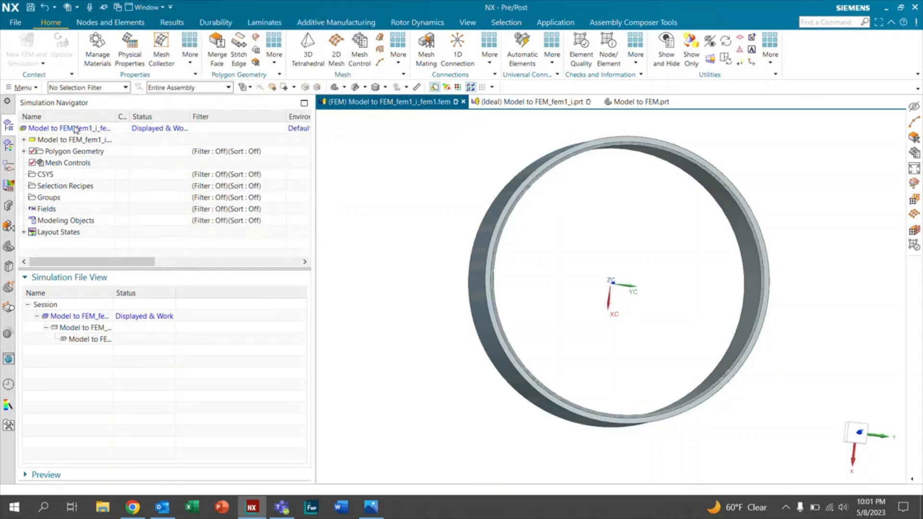
# Step: Edit the FEM file, set Bodies to Use to Select, and enlarge the Idealized Part preview window
pyautogui.rightClick(77, 128)
pyautogui.click(103, 155)
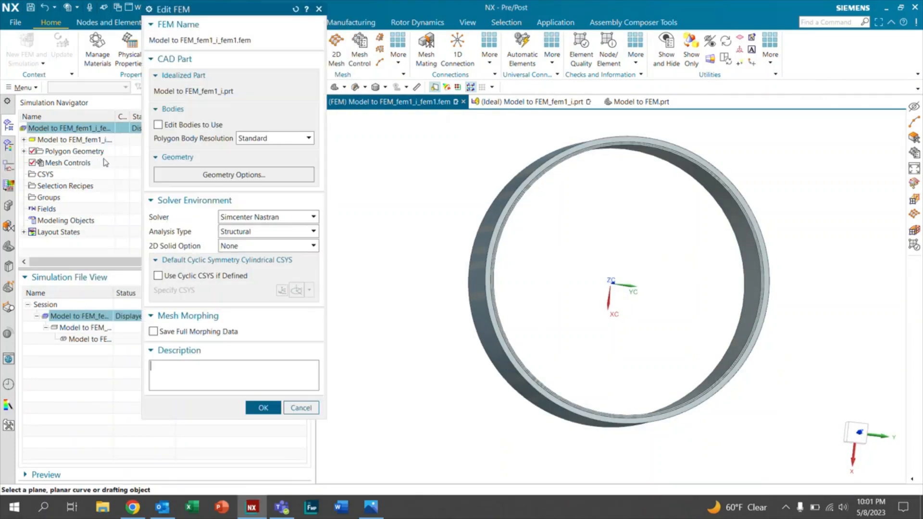
pyautogui.click(158, 125)
pyautogui.click(261, 140)
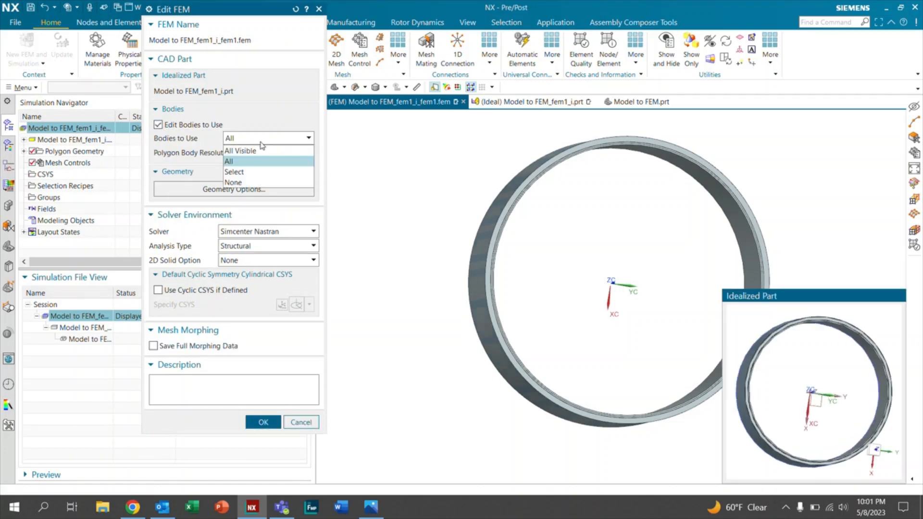
pyautogui.click(256, 172)
pyautogui.moveTo(722, 289); pyautogui.dragTo(447, 128)
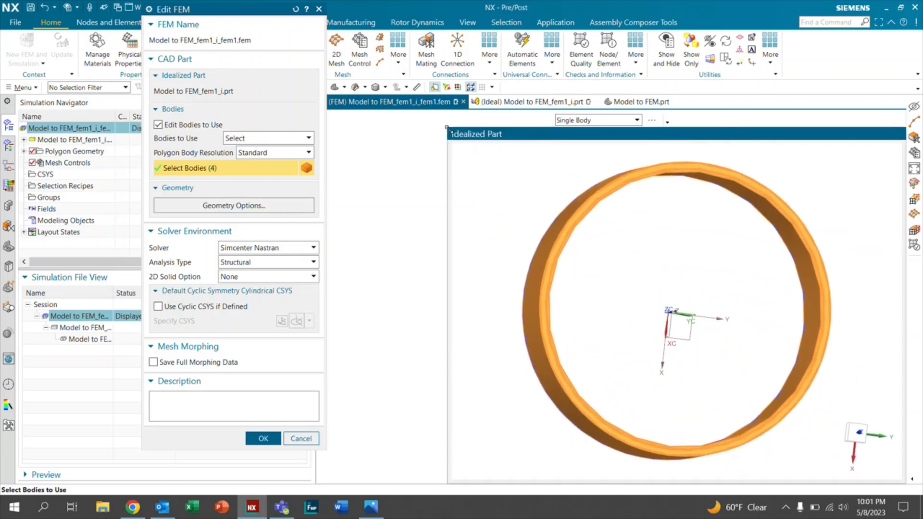
# Step: Deselect all preselected bodies of the ring in the Idealized Part preview
pyautogui.scroll(4, 611, 262)
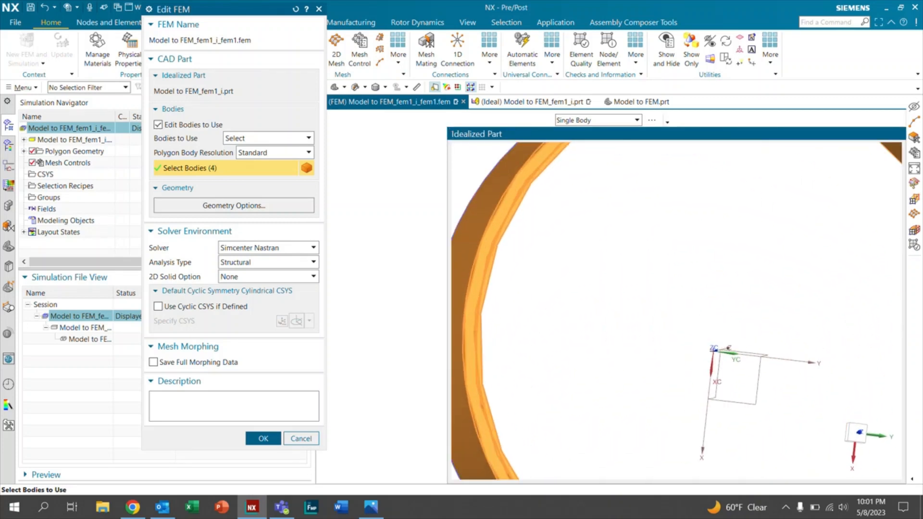
pyautogui.scroll(-5, 690, 303)
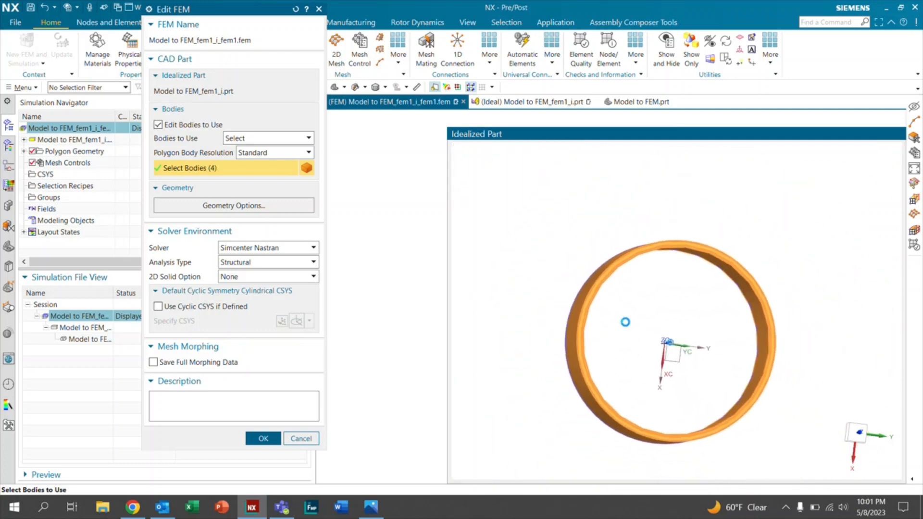
pyautogui.scroll(-1, 625, 322)
pyautogui.moveTo(531, 234); pyautogui.dragTo(769, 468)
# Step: Restrict the selection to solid bodies and select the outer ring's solid body as a body to use
pyautogui.click(92, 88)
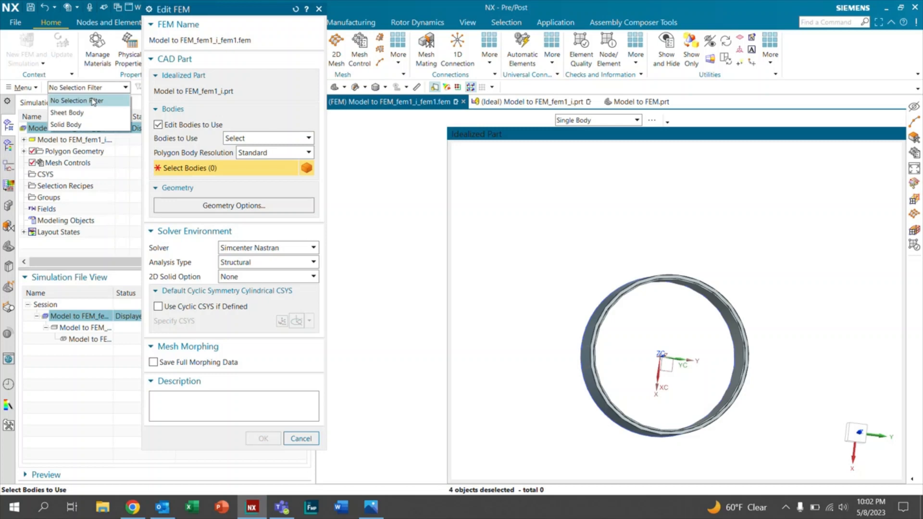
pyautogui.click(71, 125)
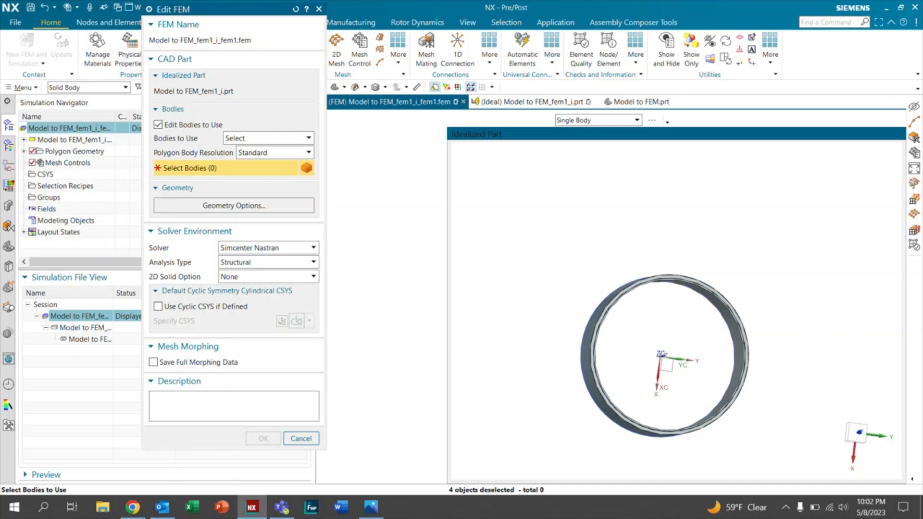
pyautogui.scroll(-1, 607, 341)
pyautogui.scroll(1, 614, 338)
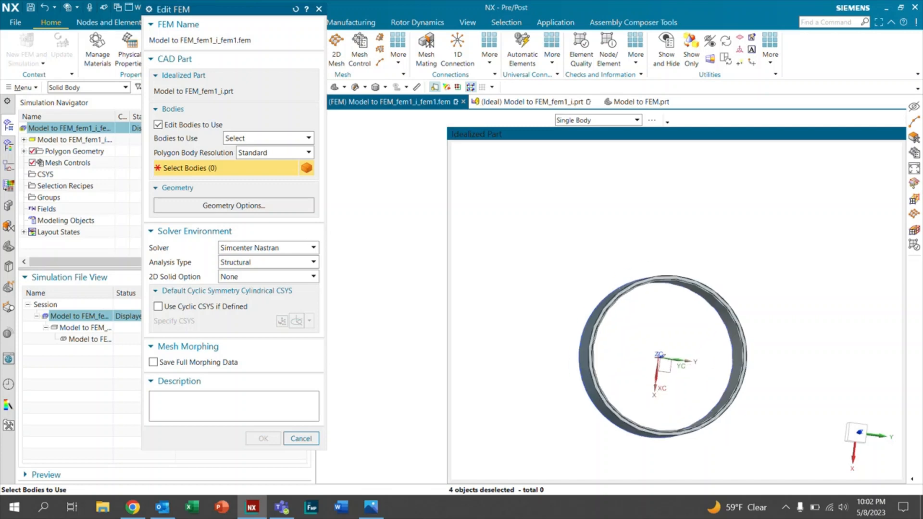
pyautogui.scroll(3, 608, 342)
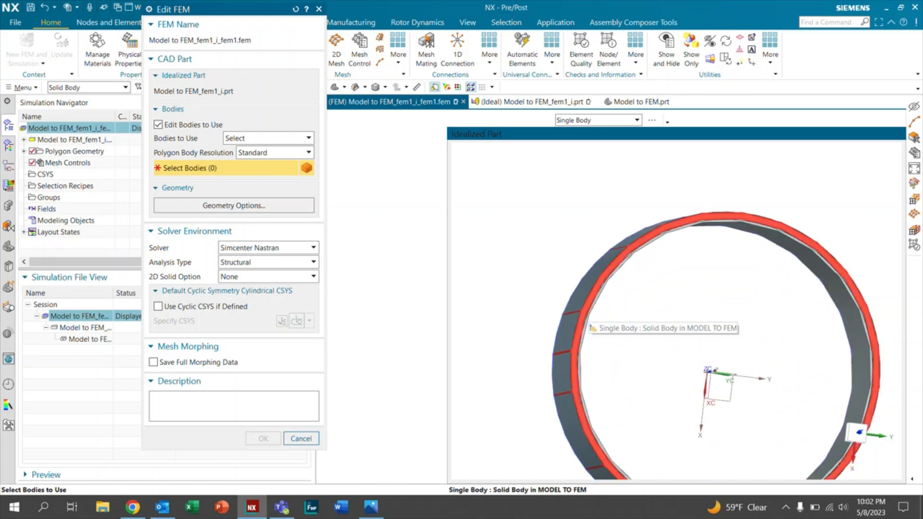
pyautogui.click(601, 347)
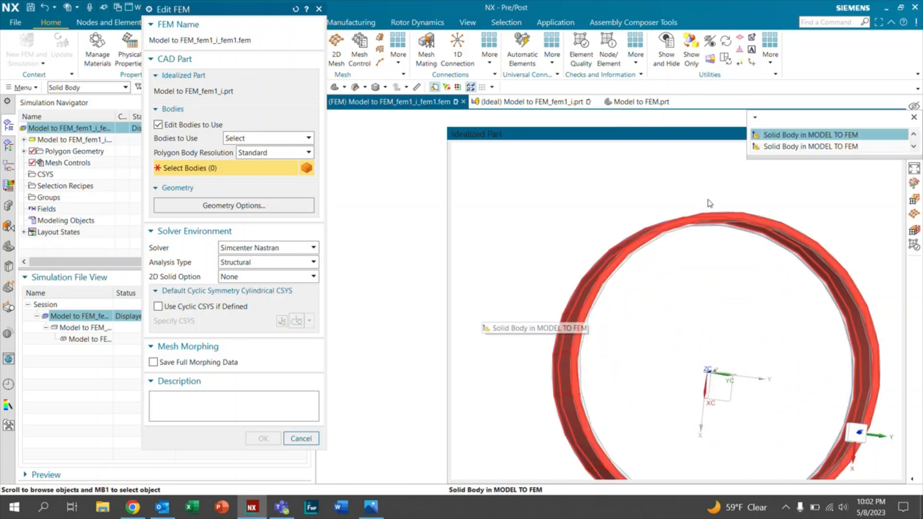
pyautogui.click(774, 136)
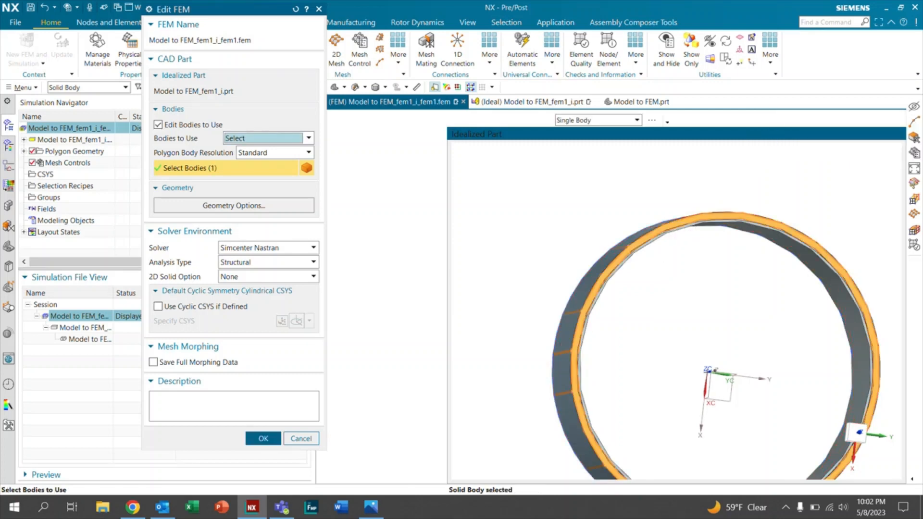
pyautogui.moveTo(673, 337); pyautogui.dragTo(593, 338, button='middle')
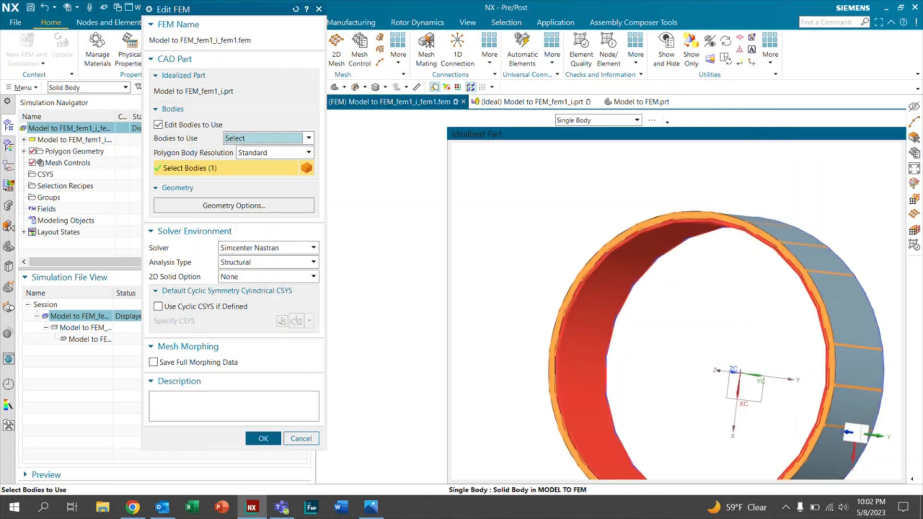
# Step: Restrict the selection to sheet bodies, add one sheet body of the ring to the bodies to use, and apply the FEM edit
pyautogui.click(94, 88)
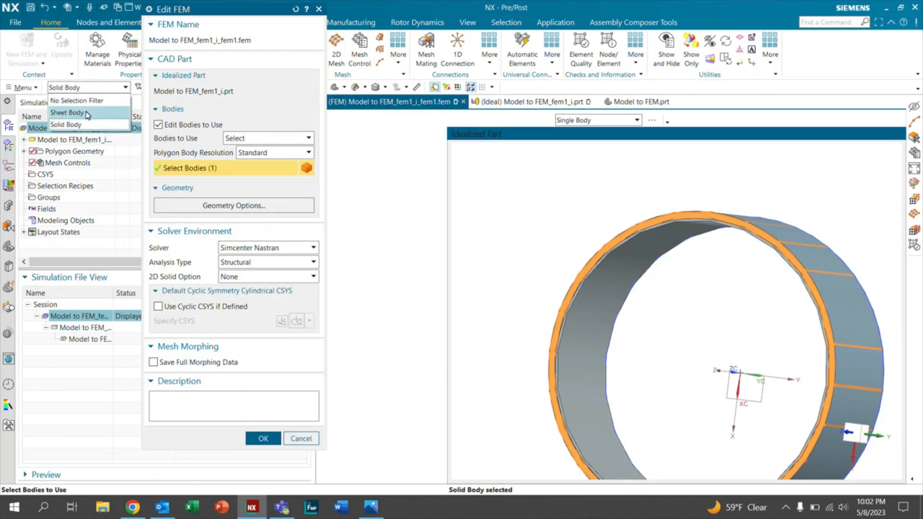
pyautogui.click(87, 114)
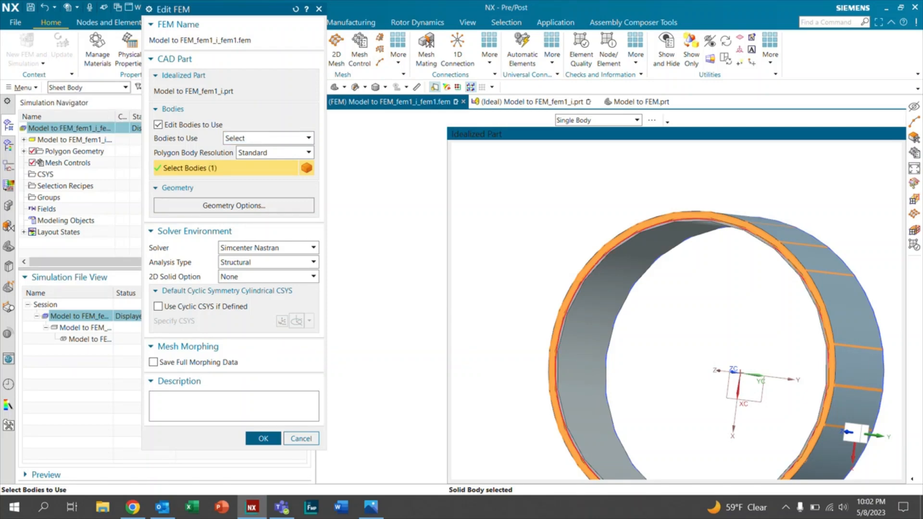
pyautogui.scroll(3, 604, 266)
pyautogui.scroll(2, 604, 255)
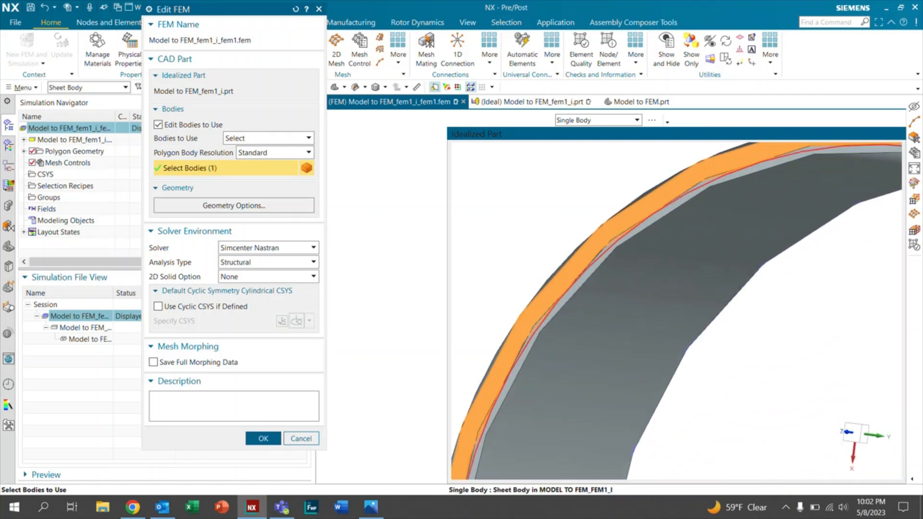
pyautogui.click(618, 231)
pyautogui.scroll(-1, 619, 231)
pyautogui.scroll(-4, 618, 230)
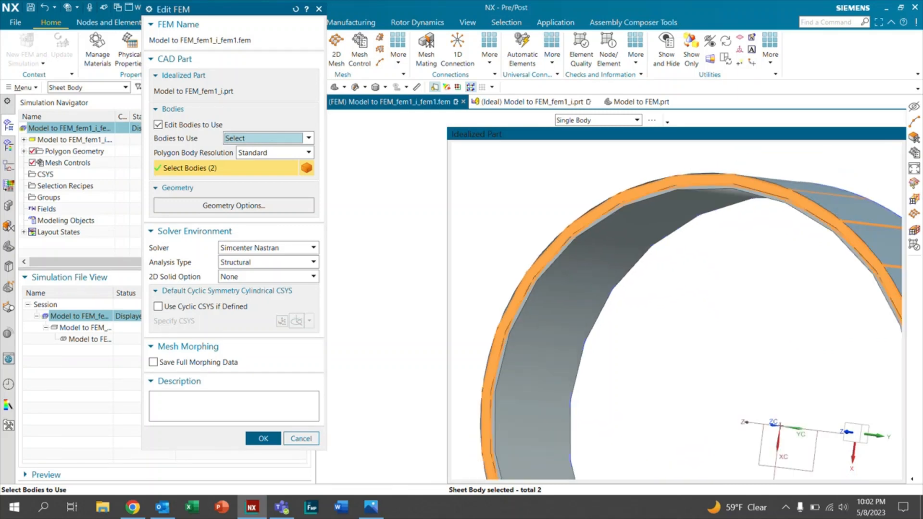
pyautogui.scroll(4, 619, 230)
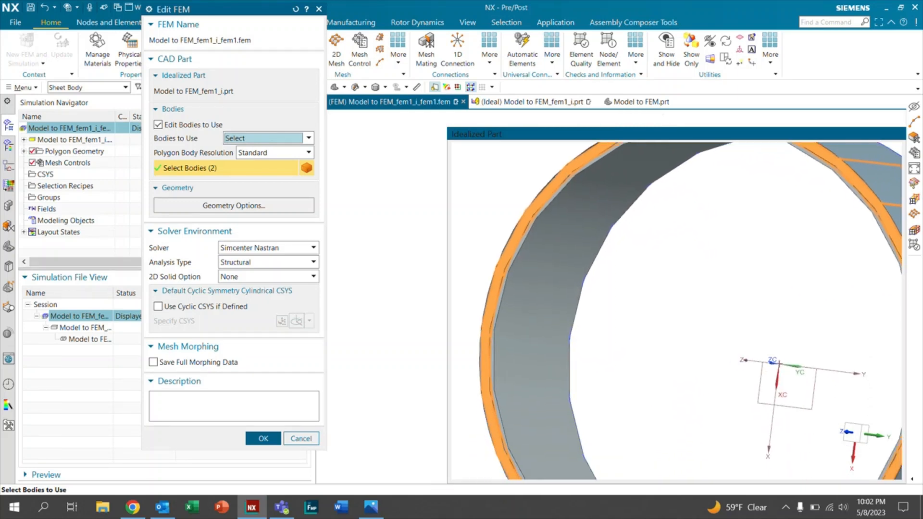
pyautogui.scroll(-6, 599, 331)
pyautogui.moveTo(599, 331); pyautogui.dragTo(650, 332, button='middle')
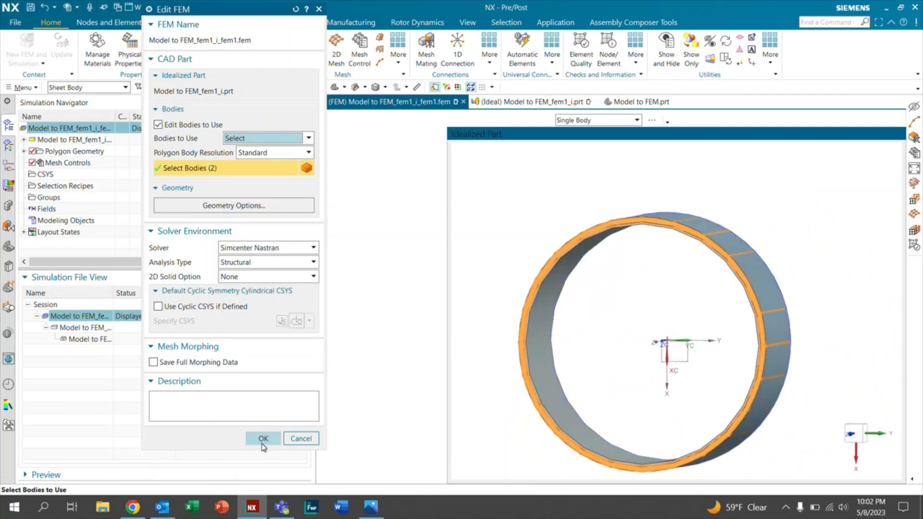
pyautogui.click(263, 439)
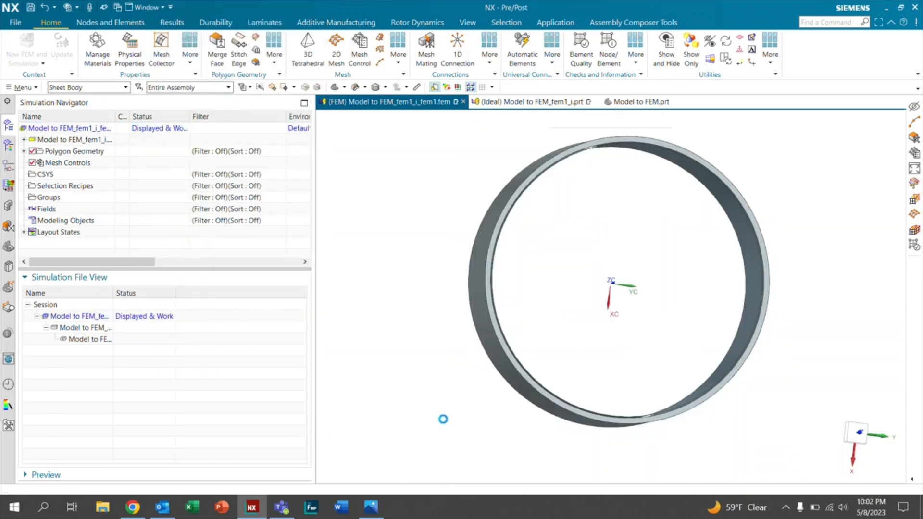
# Step: Rotate the updated ring and show all its polygon bodies to check the selected solid and midsurface bodies
pyautogui.moveTo(644, 252); pyautogui.dragTo(550, 247, button='middle')
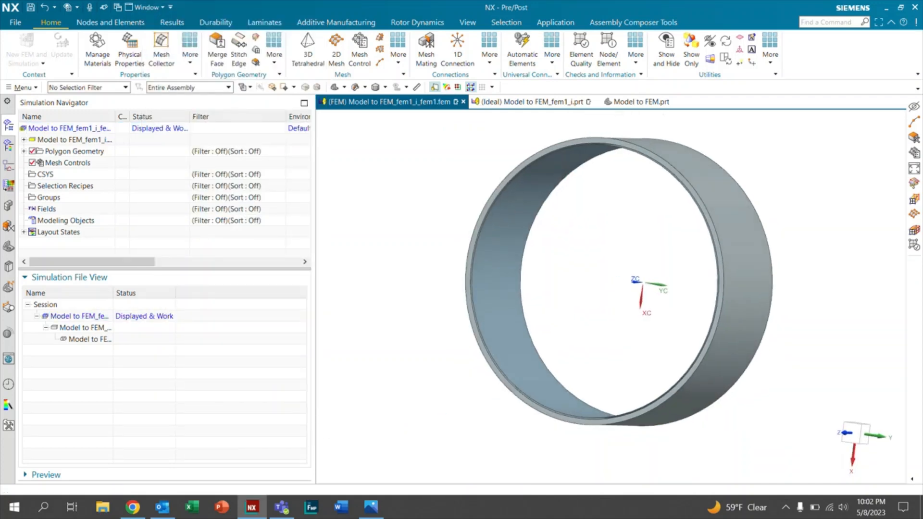
pyautogui.hotkey('ctrl', 'w')
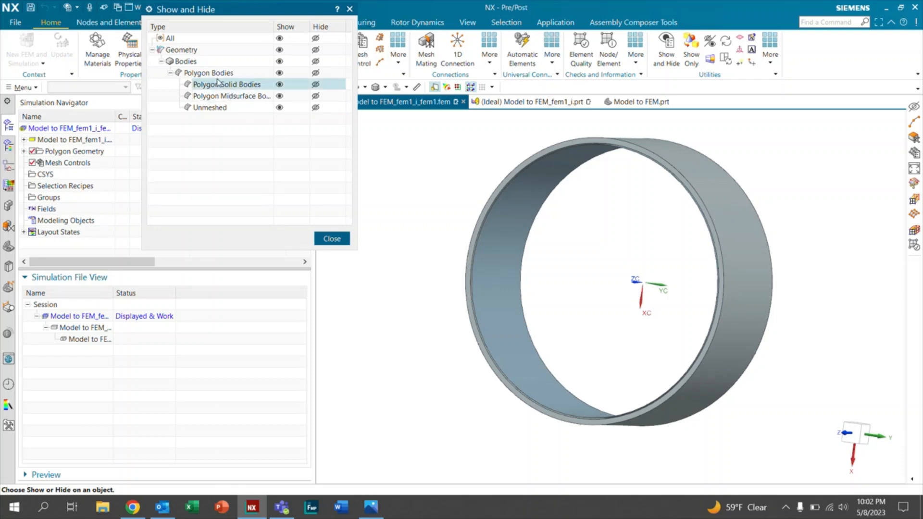
pyautogui.click(280, 73)
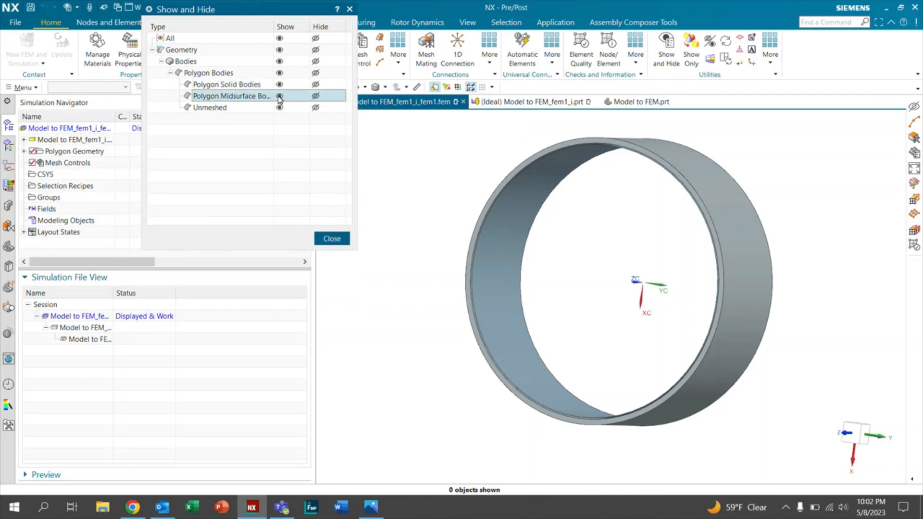
pyautogui.click(332, 239)
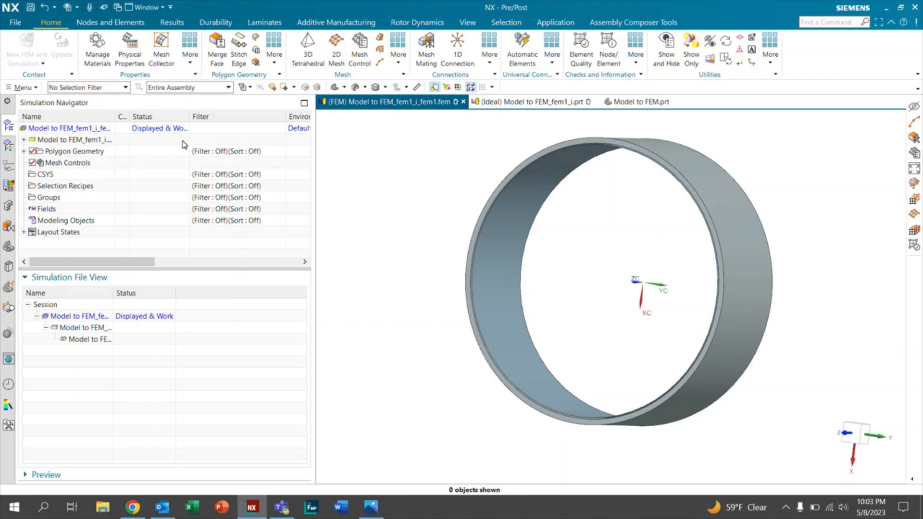
# Step: Edit the FEM file's geometry options to include all CAD geometry types, apply the edit, and dismiss the information report
pyautogui.rightClick(54, 129)
pyautogui.click(79, 163)
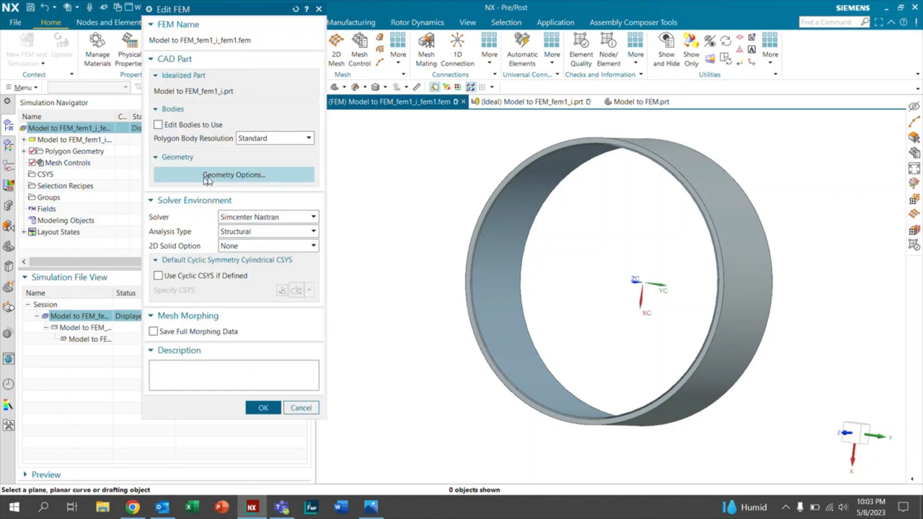
pyautogui.click(221, 176)
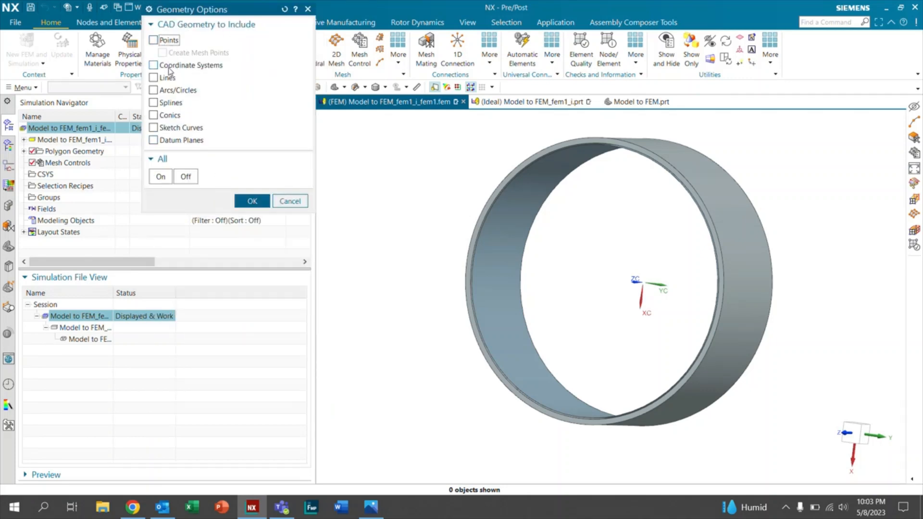
pyautogui.click(160, 177)
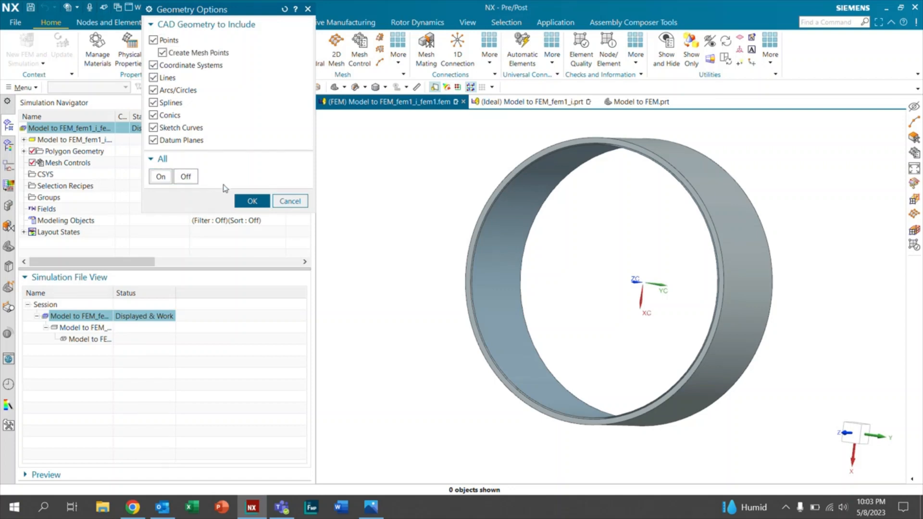
pyautogui.click(253, 201)
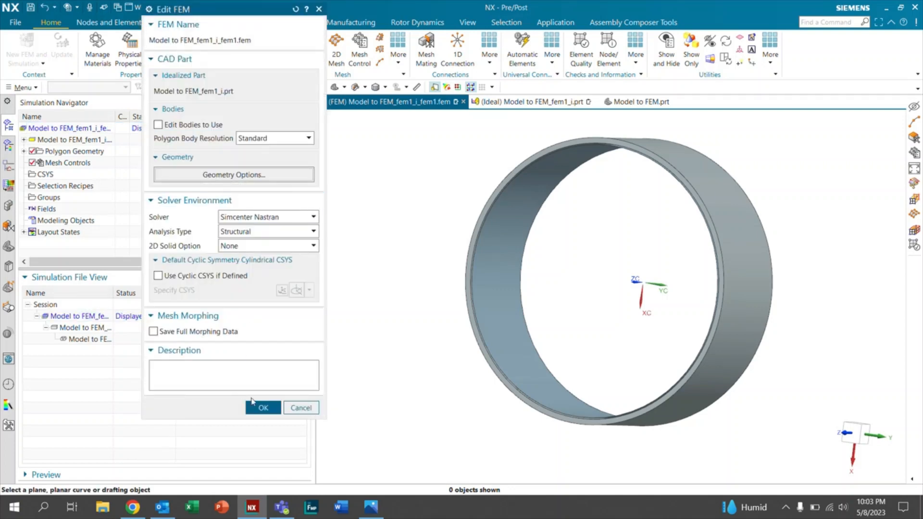
pyautogui.click(263, 407)
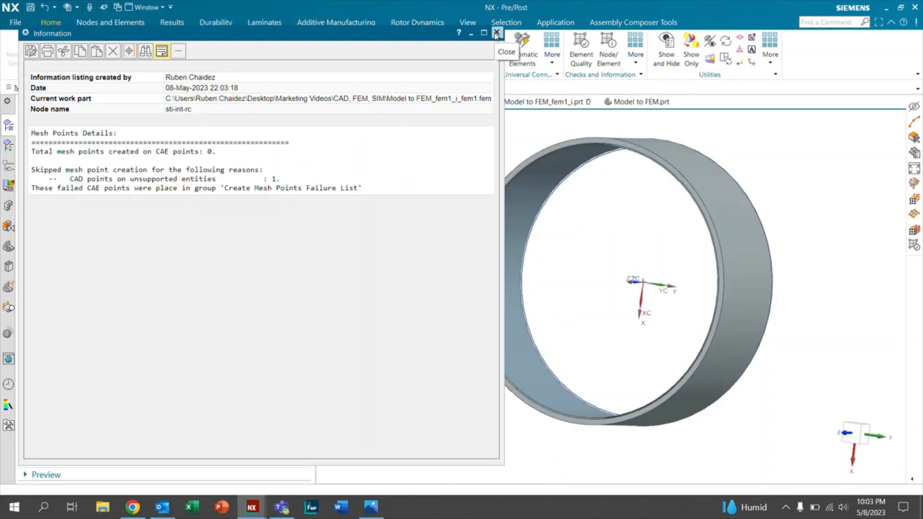
pyautogui.click(497, 32)
# Step: Examine the ring's edges and origin for the curves and coordinate systems brought into the FEM
pyautogui.moveTo(644, 288); pyautogui.dragTo(619, 282, button='middle')
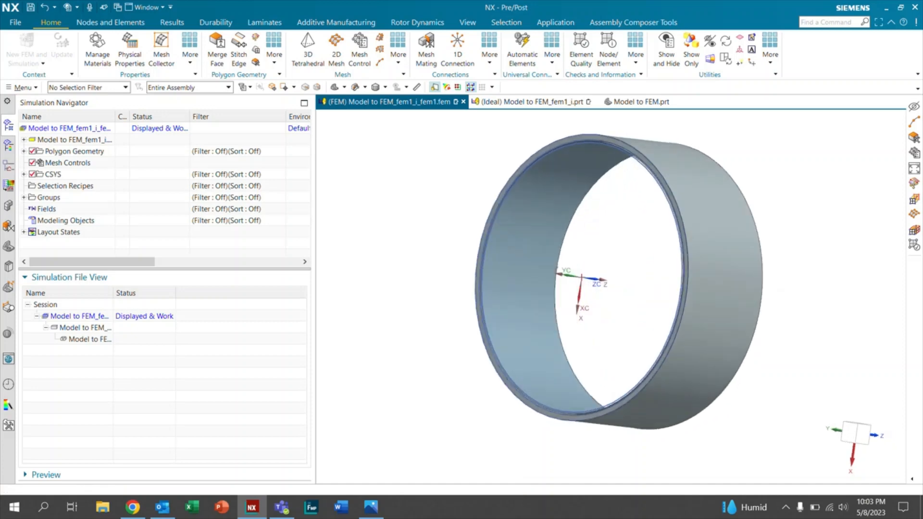
pyautogui.scroll(3, 597, 140)
pyautogui.scroll(-1, 583, 143)
pyautogui.scroll(4, 583, 144)
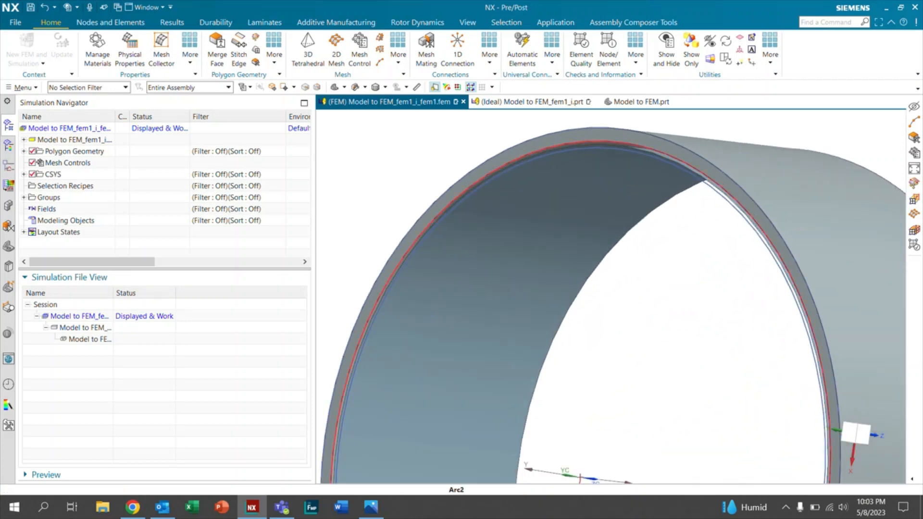
pyautogui.moveTo(584, 133); pyautogui.dragTo(519, 133, button='middle')
pyautogui.moveTo(543, 193); pyautogui.dragTo(498, 196, button='middle')
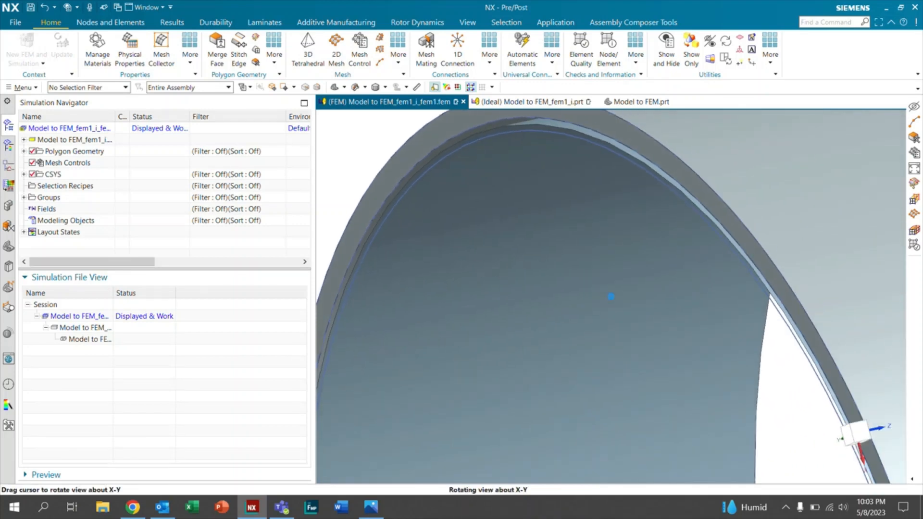
pyautogui.scroll(-5, 533, 206)
pyautogui.moveTo(721, 180); pyautogui.dragTo(599, 196, button='middle')
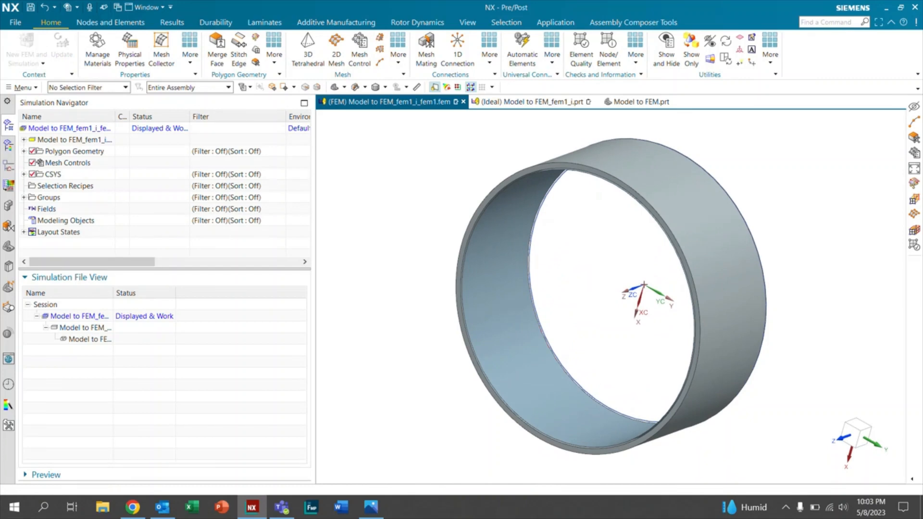